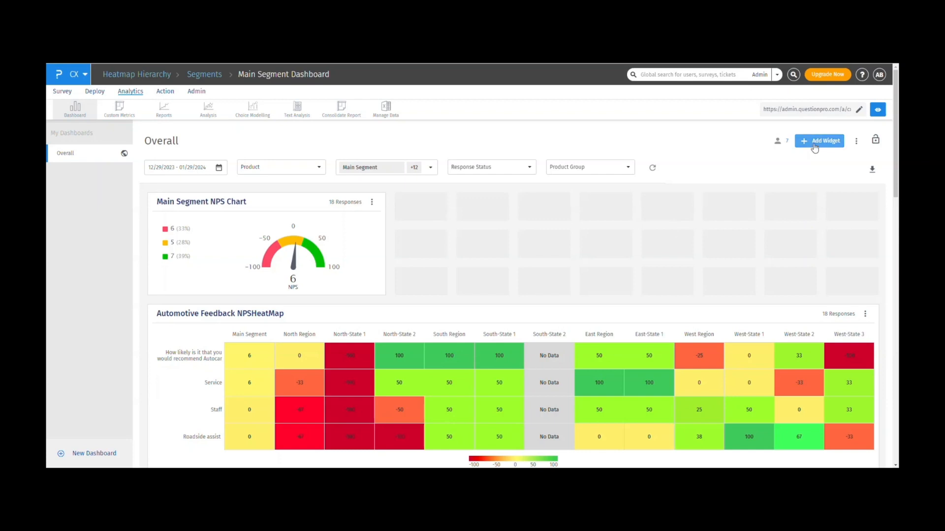
# Start a new Heatmap widget on the Overall dashboard and set its rows to show the chart metric instead of questions.
pyautogui.click(815, 143)
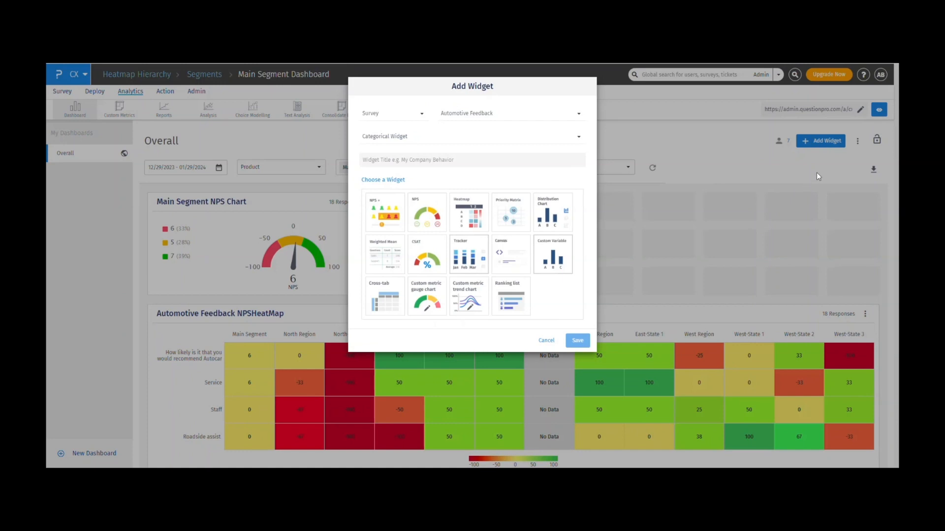
pyautogui.click(470, 213)
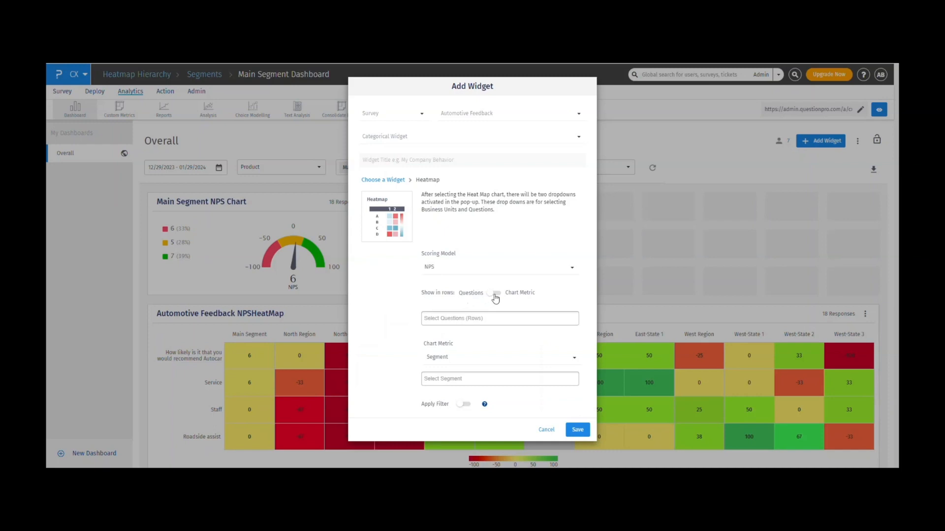
pyautogui.click(453, 319)
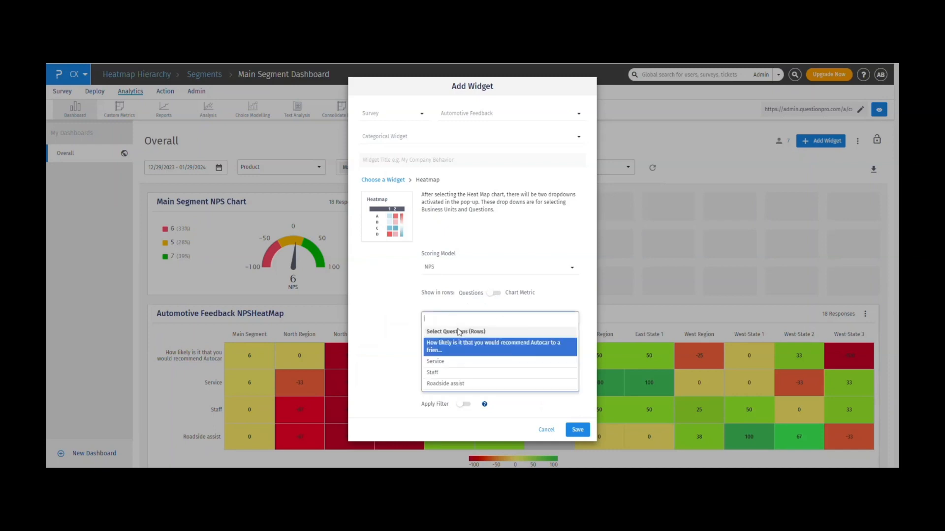
pyautogui.click(402, 324)
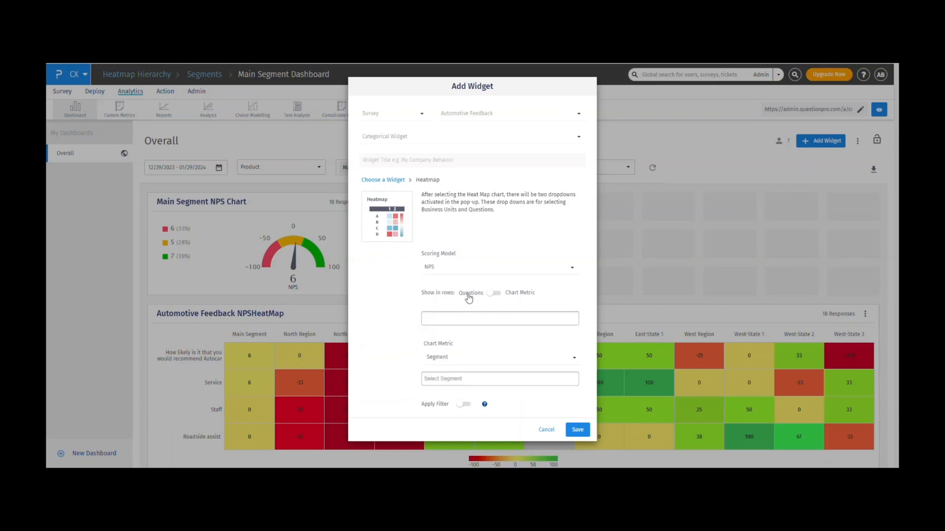
pyautogui.click(496, 294)
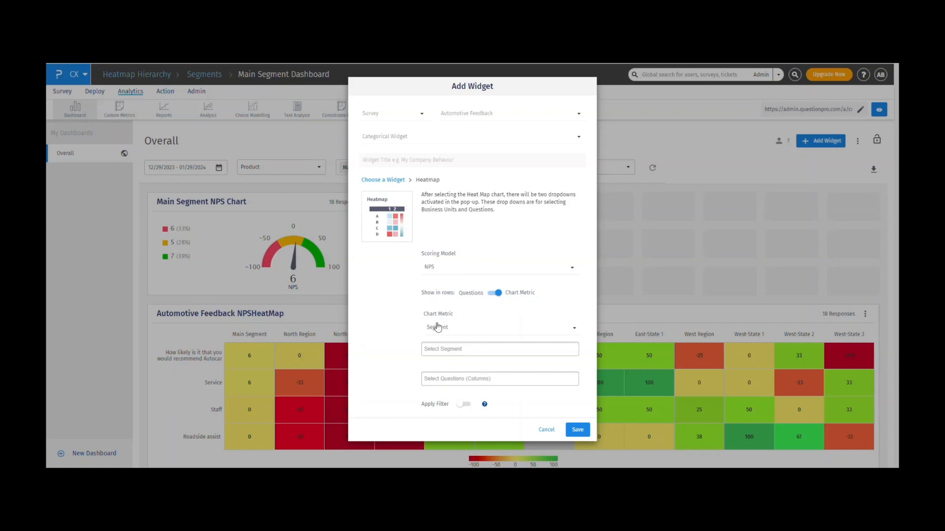
# Keep Segment as the chart metric and add North Region, North-State 1 and South Region as the heatmap's rows.
pyautogui.click(453, 332)
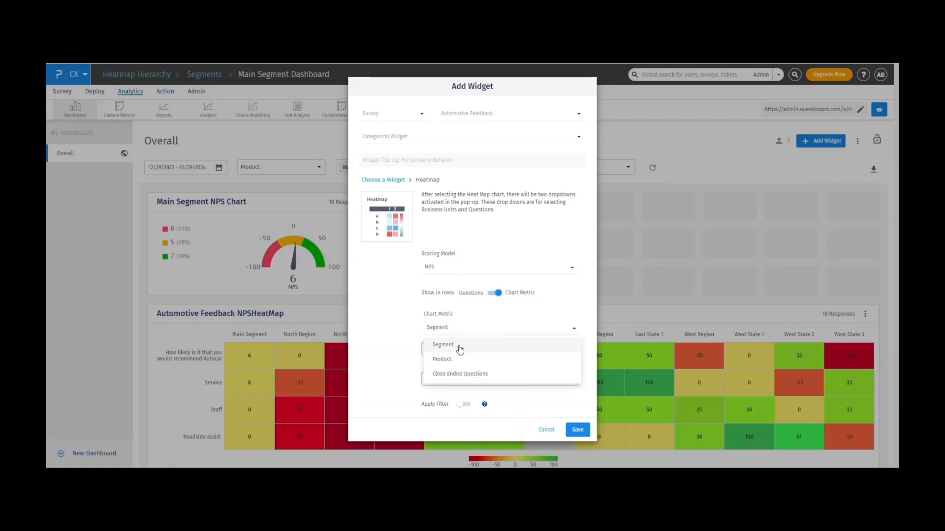
pyautogui.click(377, 346)
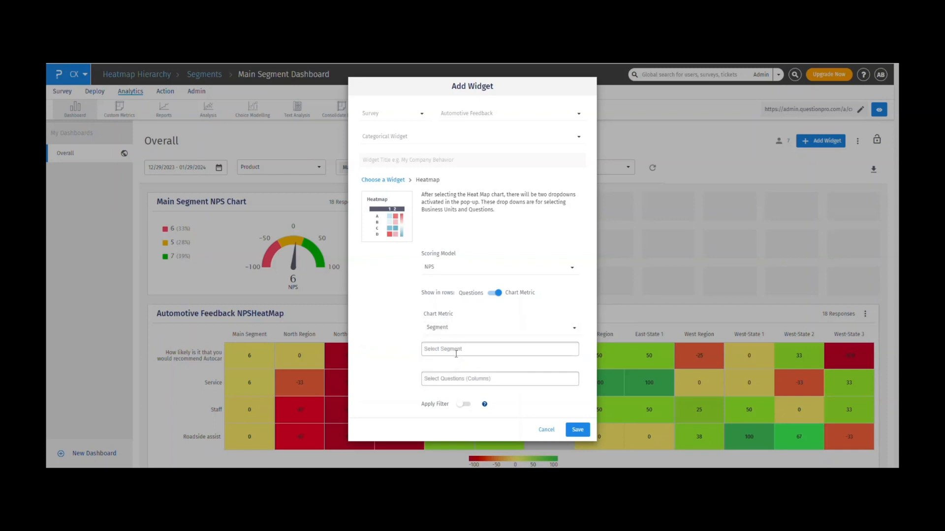
pyautogui.click(461, 334)
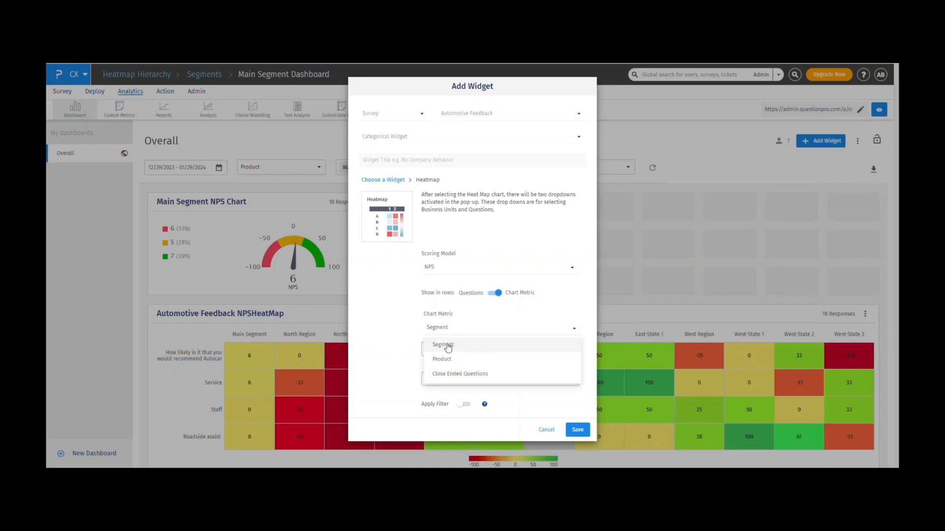
pyautogui.click(396, 339)
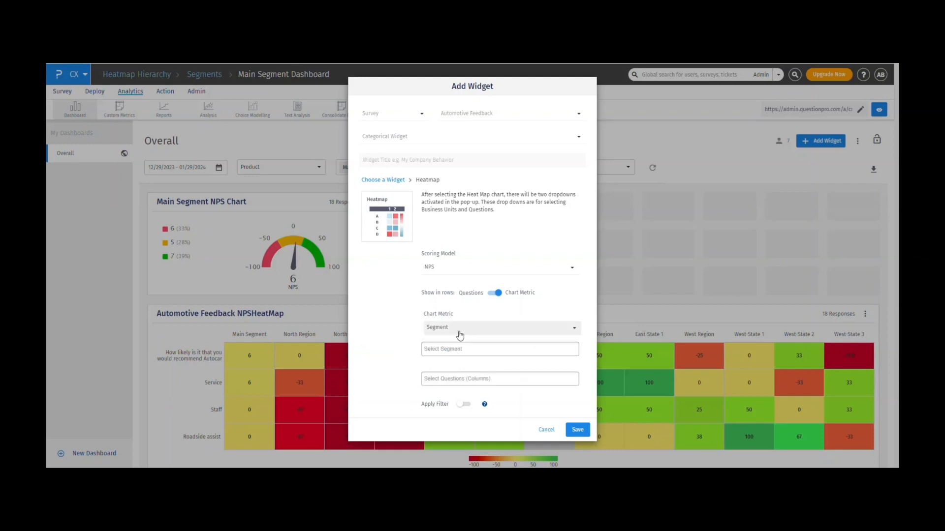
pyautogui.click(448, 352)
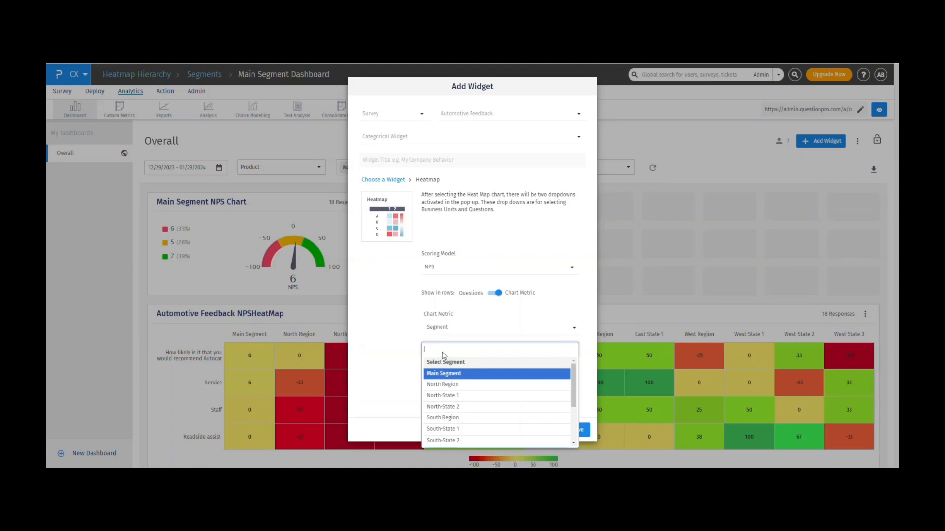
pyautogui.click(448, 384)
pyautogui.click(485, 351)
pyautogui.click(468, 382)
pyautogui.click(527, 348)
pyautogui.click(510, 383)
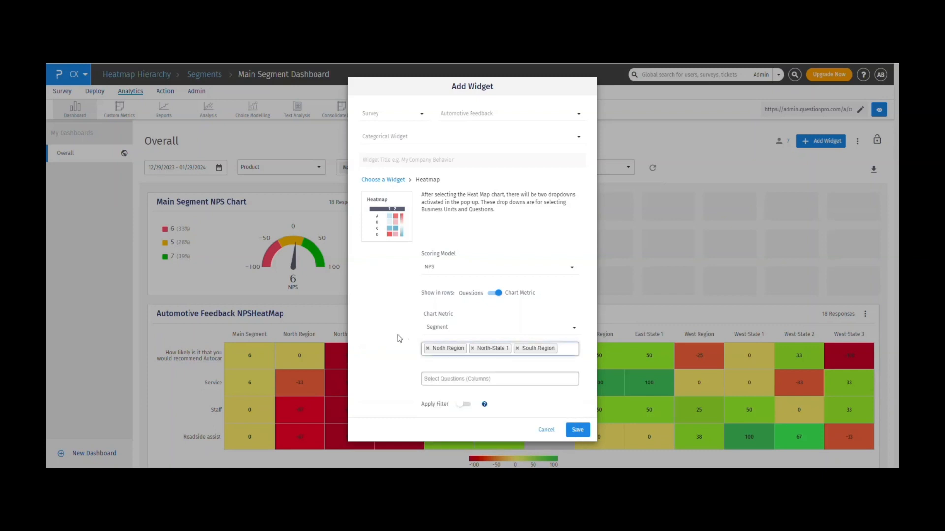
# Add the Service, Autocar recommendation and Staff questions as the heatmap's columns and save the widget.
pyautogui.click(470, 380)
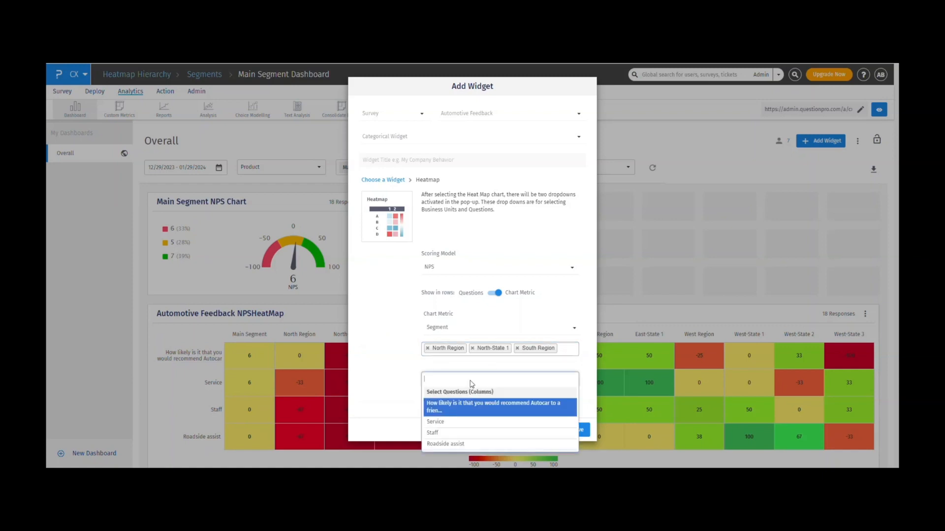
pyautogui.click(476, 419)
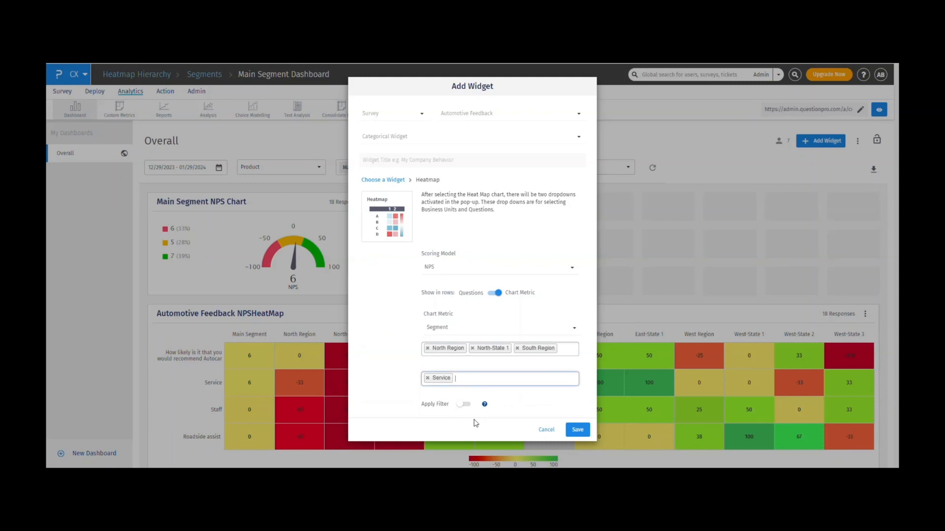
pyautogui.click(488, 381)
pyautogui.click(456, 417)
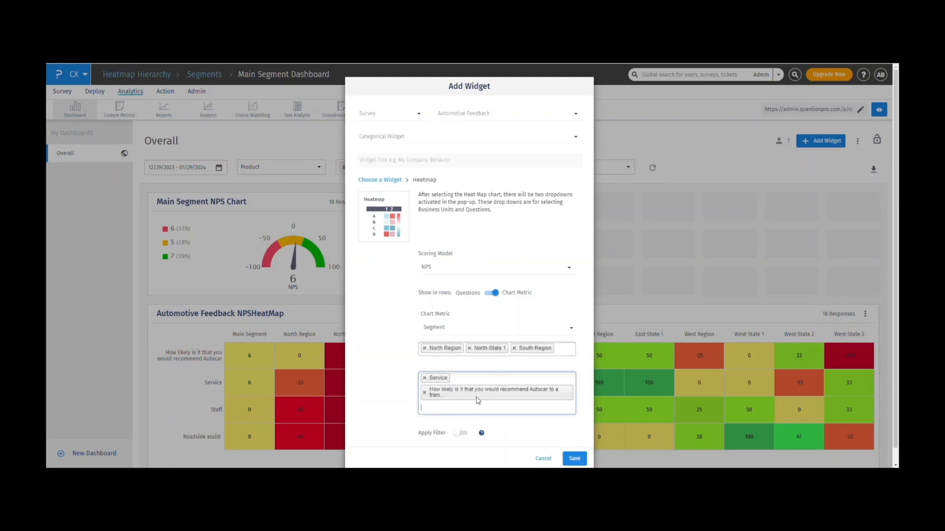
pyautogui.click(455, 410)
pyautogui.click(439, 431)
pyautogui.click(366, 374)
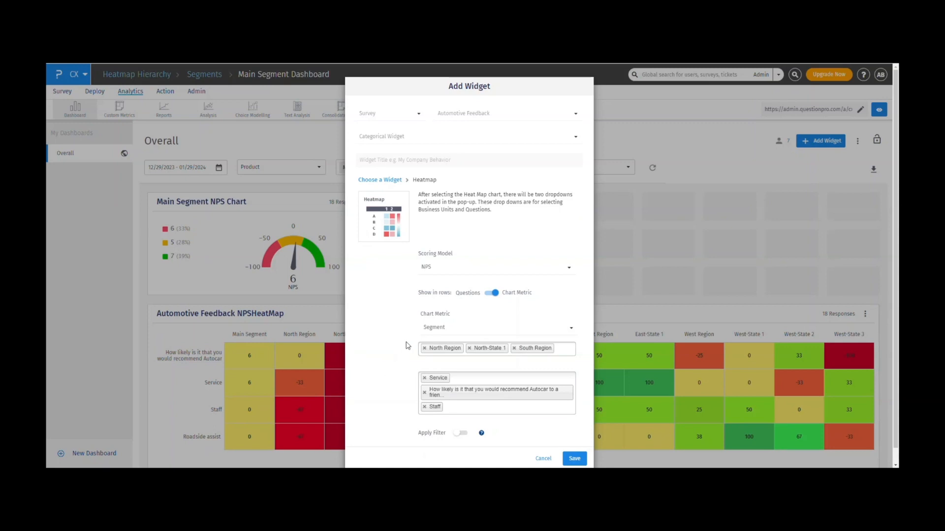
pyautogui.click(574, 459)
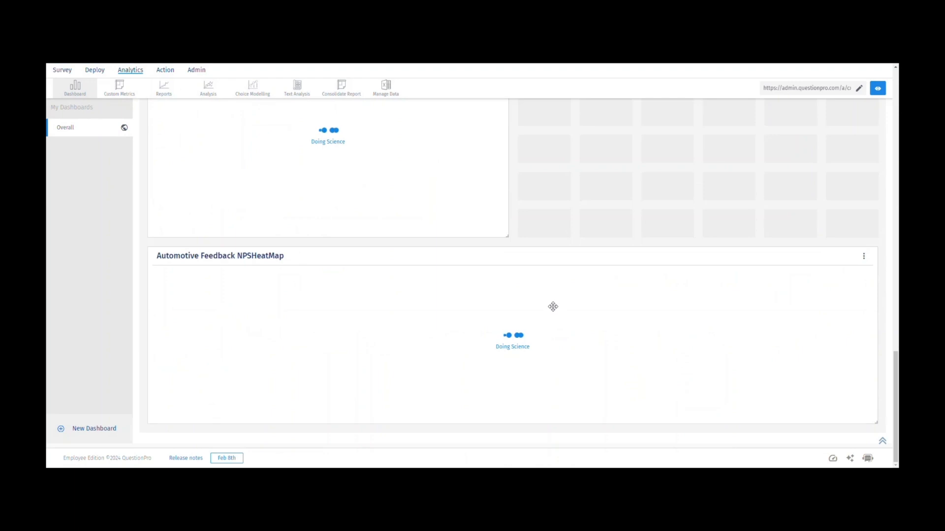
# Open the Automotive Feedback NPSHeatMap widget on the dashboard for editing.
pyautogui.moveTo(553, 311)
pyautogui.scroll(20, 605, 269)
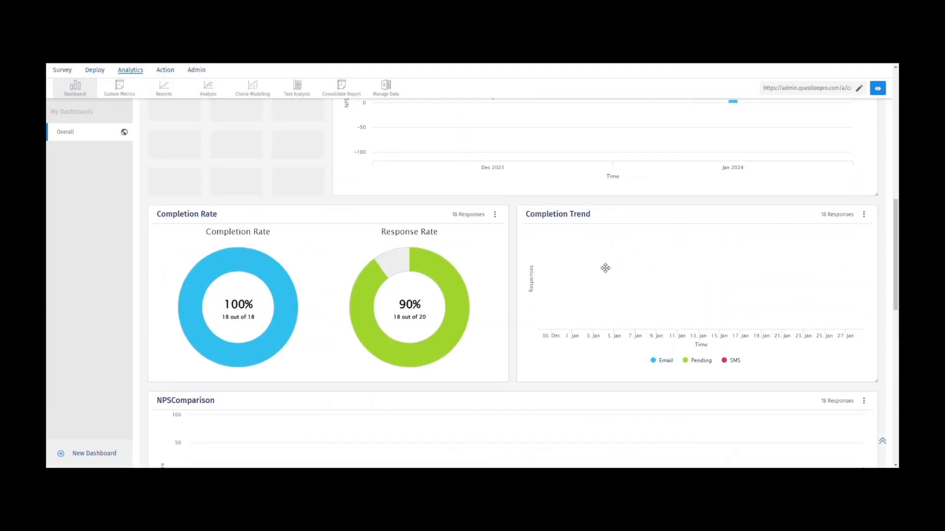
pyautogui.scroll(-2, 607, 272)
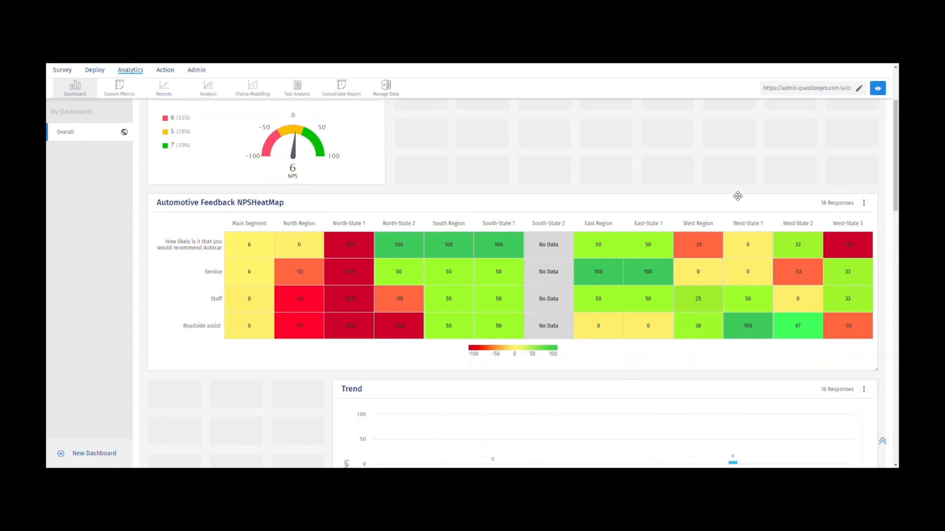
pyautogui.click(864, 203)
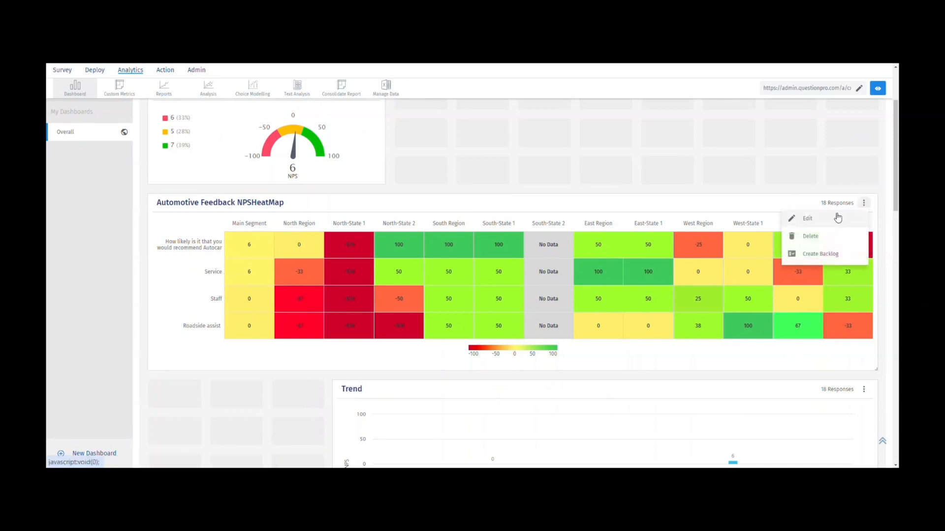
pyautogui.click(829, 217)
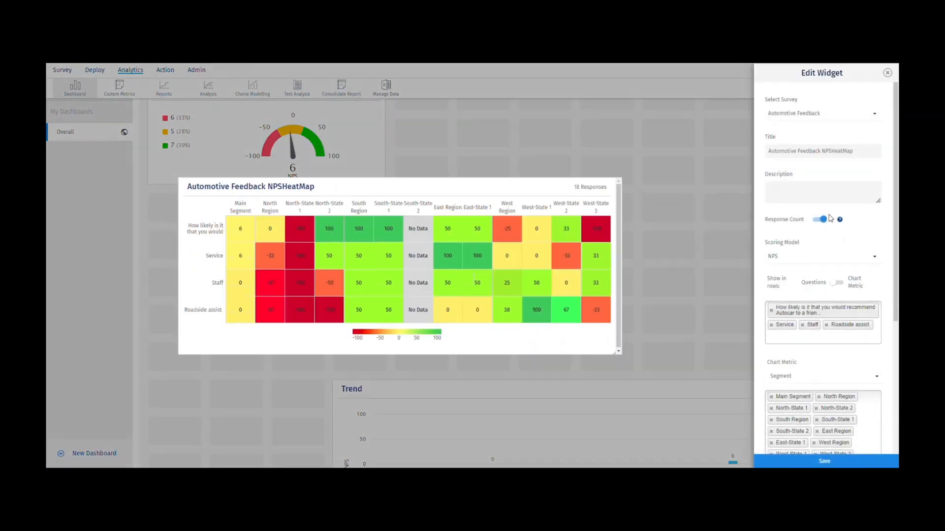
# Review the scoring model options available for the Automotive Feedback NPSHeatMap widget.
pyautogui.click(814, 258)
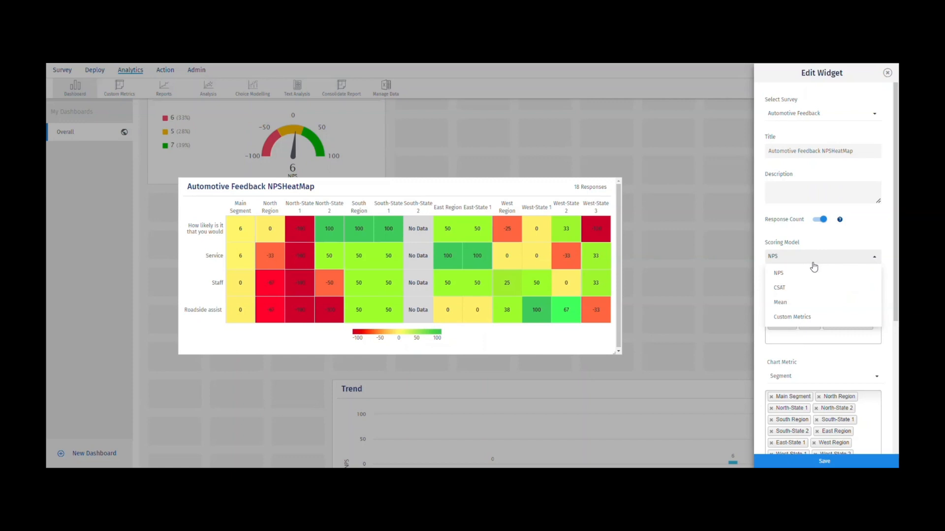
pyautogui.click(797, 318)
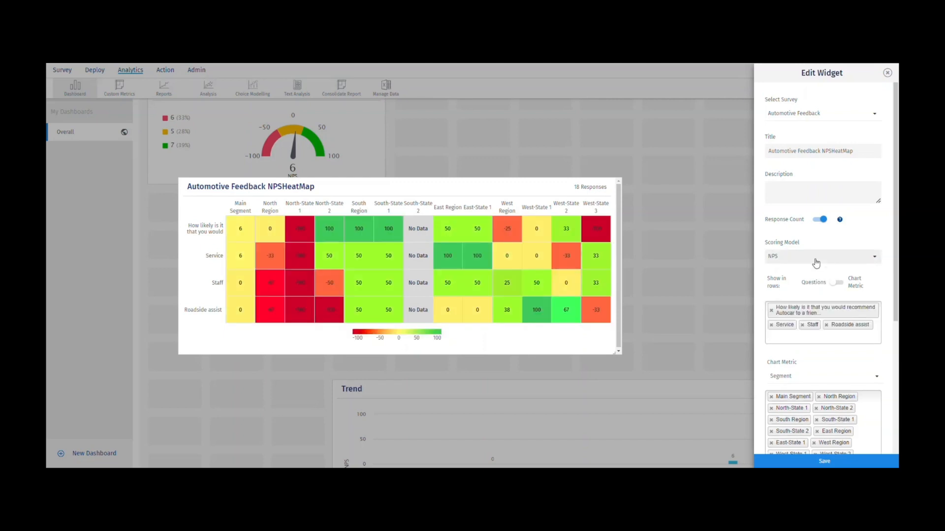
pyautogui.click(816, 264)
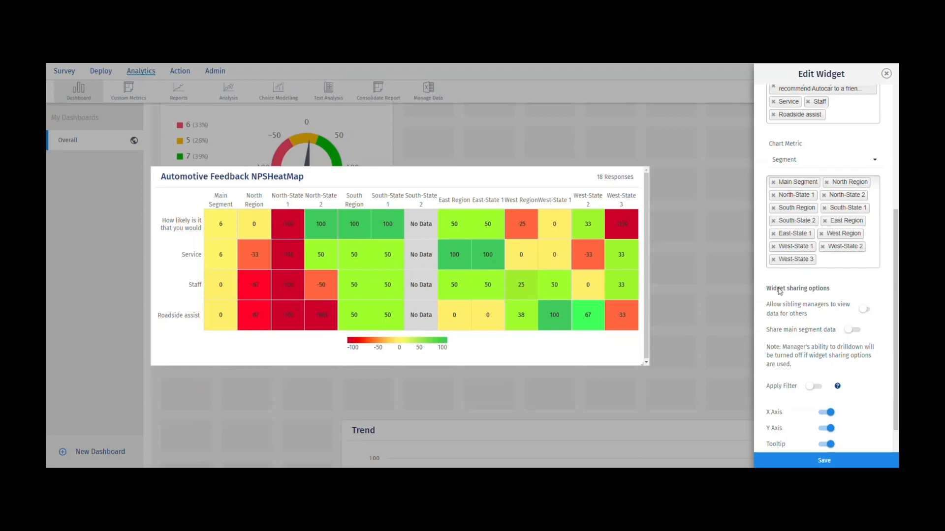
# Toggle the heatmap's sharing options for sibling managers viewing others' data and for sharing main segment data.
pyautogui.click(865, 309)
pyautogui.click(865, 311)
pyautogui.click(859, 331)
pyautogui.click(865, 310)
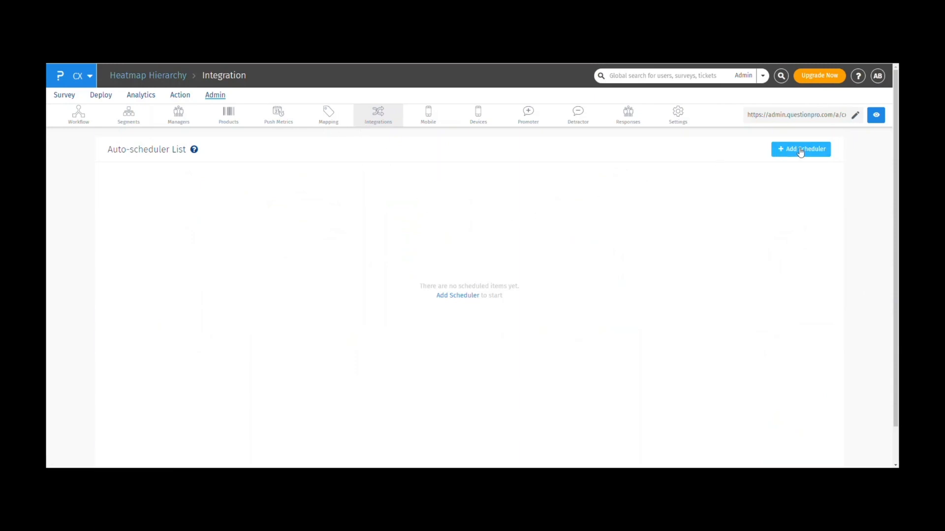
# Add a scheduler event with the event type Export Email Report and open its export format choices.
pyautogui.click(801, 151)
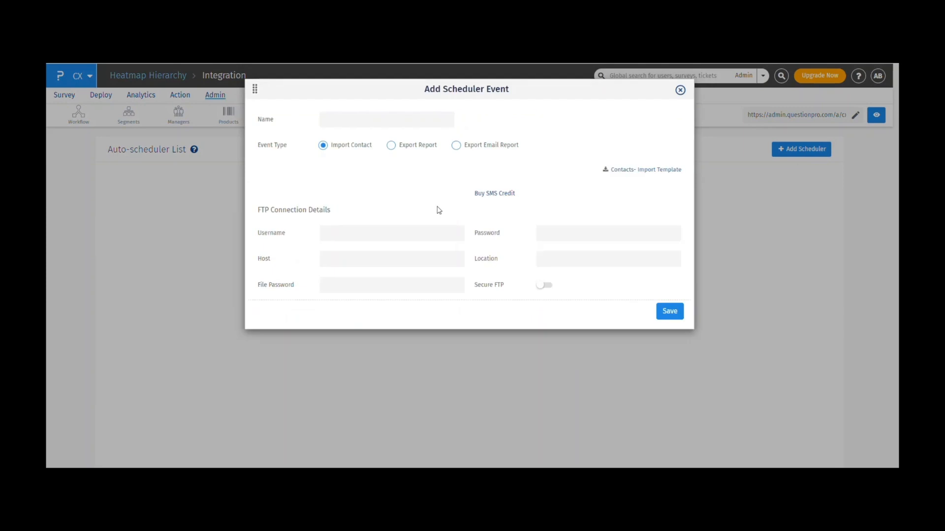
pyautogui.click(477, 150)
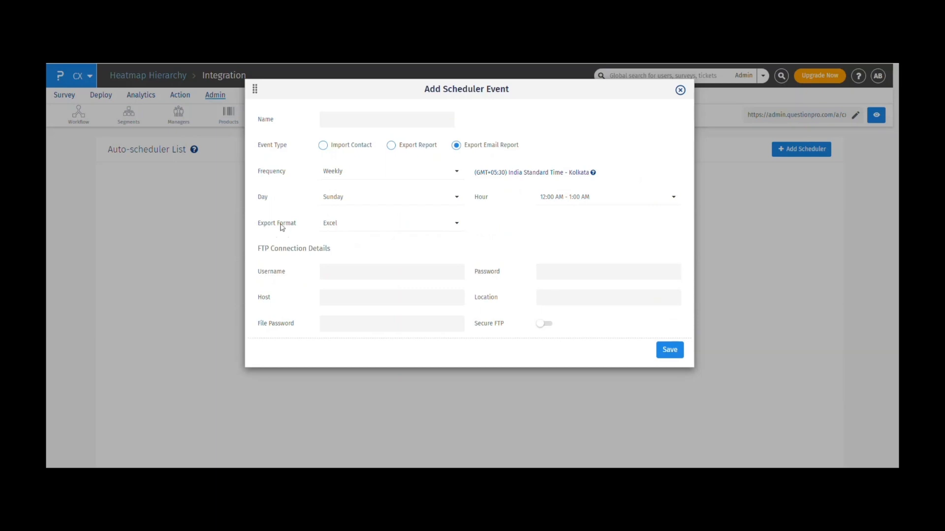
pyautogui.click(352, 227)
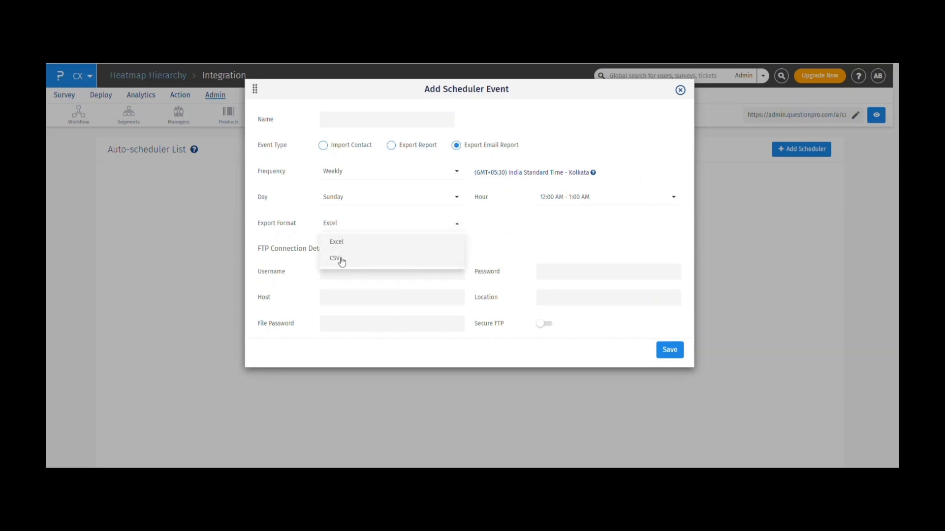